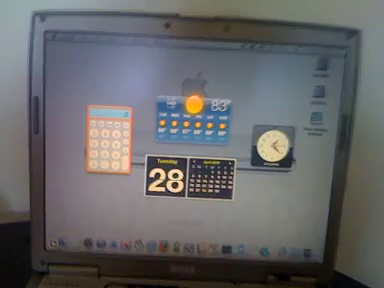
- Close Dashboard with F12 and open a Finder window showing the disks and network
key("F12")
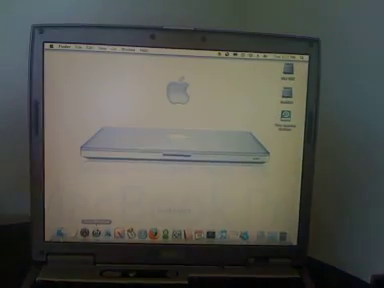
left_click(113, 257)
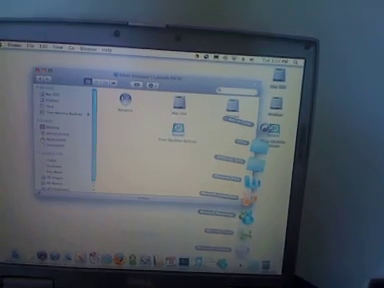
- Browse the Applications stack as a grid, then close it and the Finder window
key("Escape")
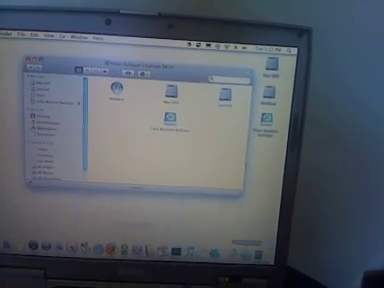
left_click(245, 251)
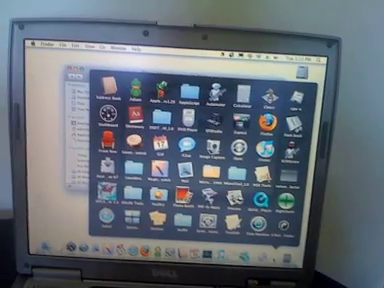
key("Escape")
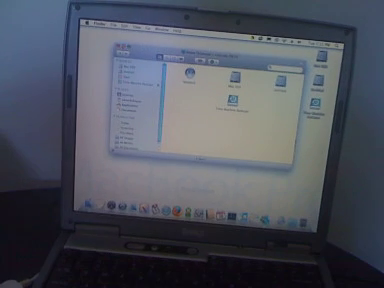
left_click(120, 47)
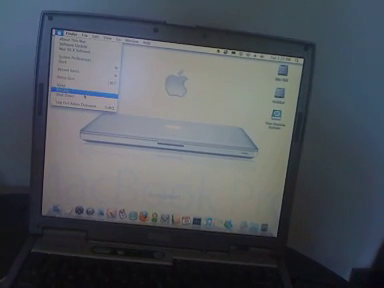
- Restart the laptop from the Apple menu
left_click(80, 97)
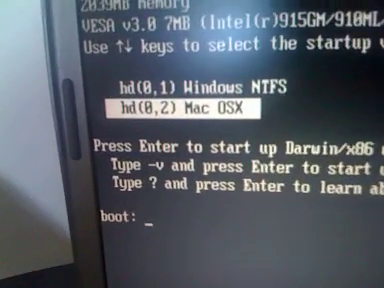
- Select hd(0,1) Windows NTFS at the Darwin/x86 boot menu to boot Windows 7
key("Up")
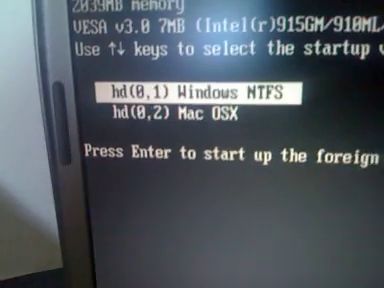
key("Down")
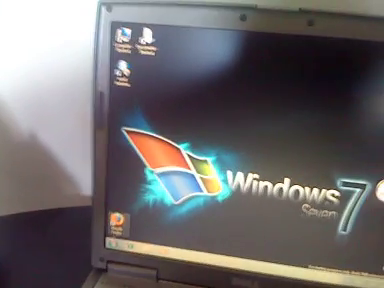
key("super")
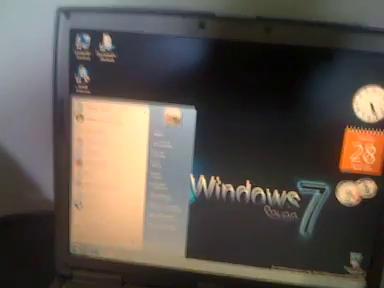
key("Return")
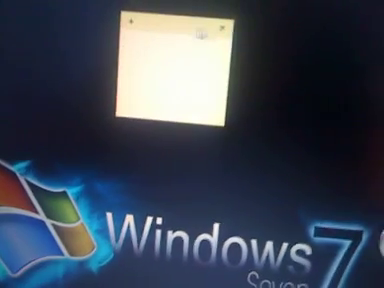
left_click(215, 46)
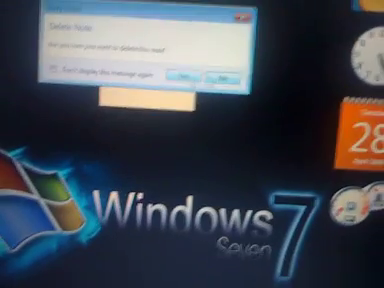
left_click(212, 95)
left_click(143, 14)
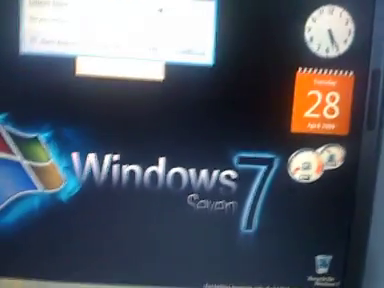